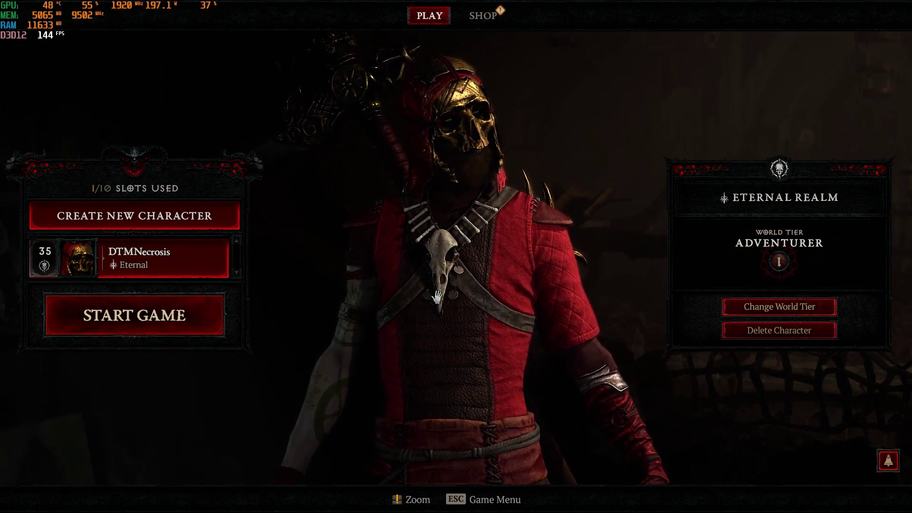
Open Diablo IV's Options from the game menu, showing the Graphics tab with Windowed (Fullscreen) and Vertical Sync on.
{"action": "key", "text": "Escape"}
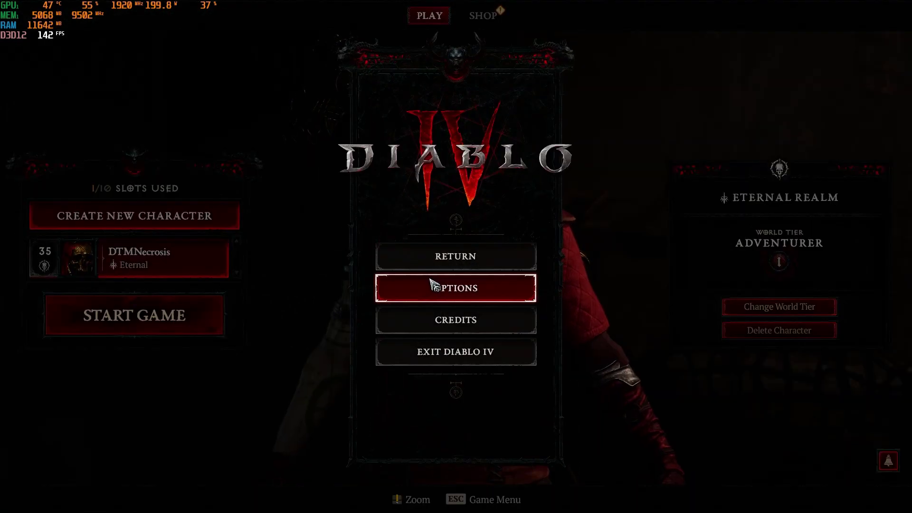
{"action": "left_click", "coordinate": [467, 298]}
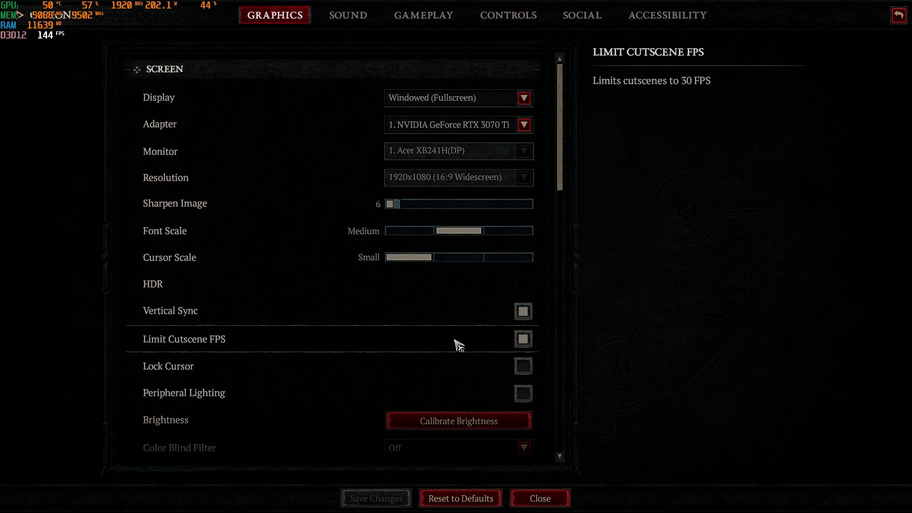
{"action": "scroll", "coordinate": [385, 304], "scroll_direction": "down", "scroll_amount": 2}
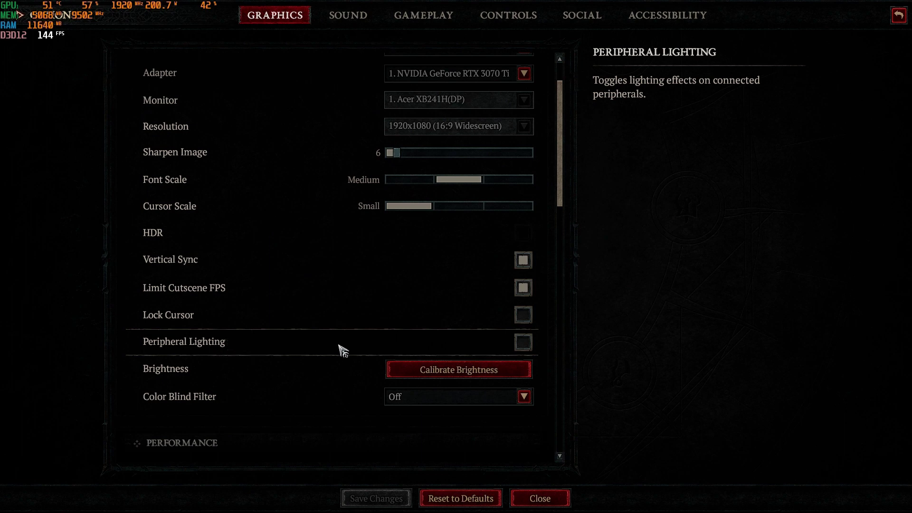
{"action": "scroll", "coordinate": [342, 350], "scroll_direction": "down", "scroll_amount": 5}
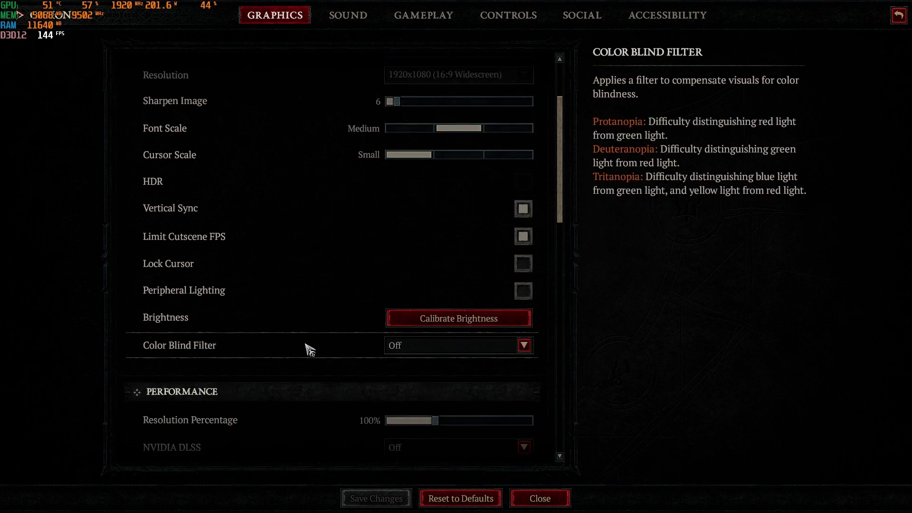
{"action": "scroll", "coordinate": [285, 346], "scroll_direction": "down", "scroll_amount": 1}
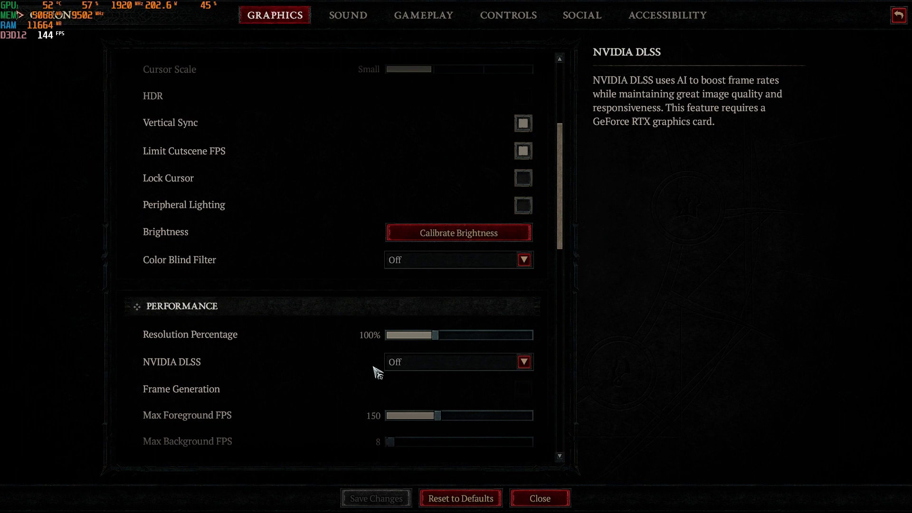
{"action": "scroll", "coordinate": [313, 366], "scroll_direction": "down", "scroll_amount": 2}
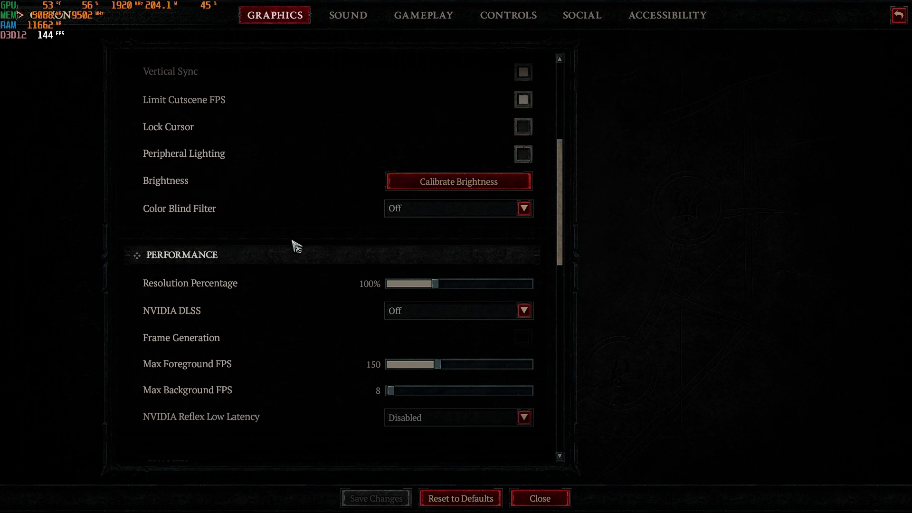
{"action": "scroll", "coordinate": [333, 284], "scroll_direction": "down", "scroll_amount": 3}
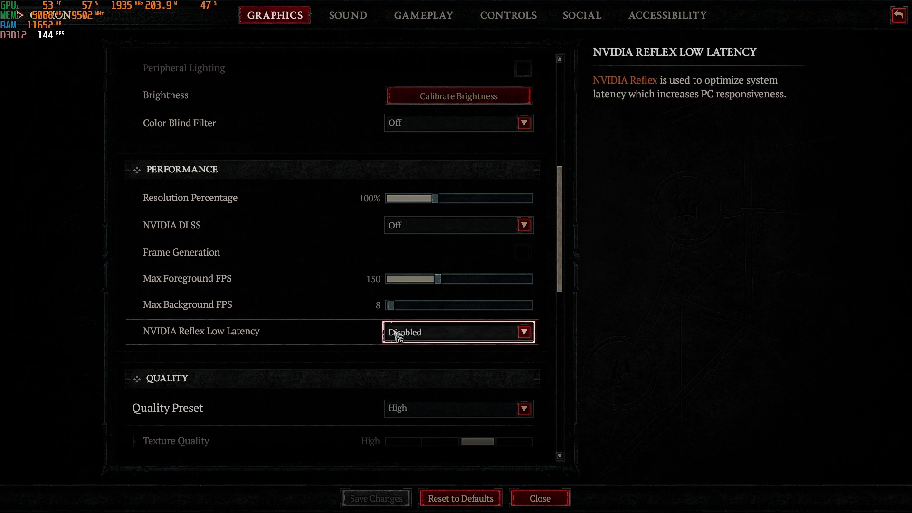
{"action": "scroll", "coordinate": [342, 315], "scroll_direction": "down", "scroll_amount": 1}
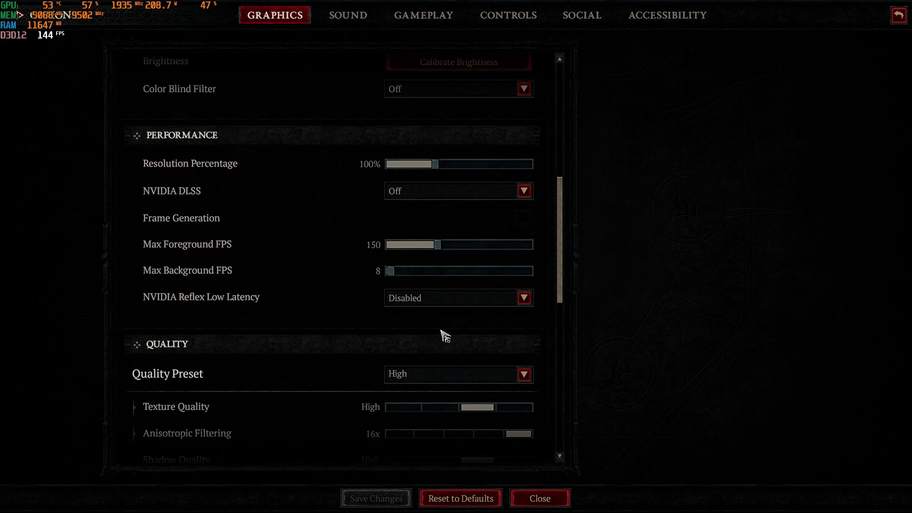
{"action": "scroll", "coordinate": [455, 339], "scroll_direction": "down", "scroll_amount": 2}
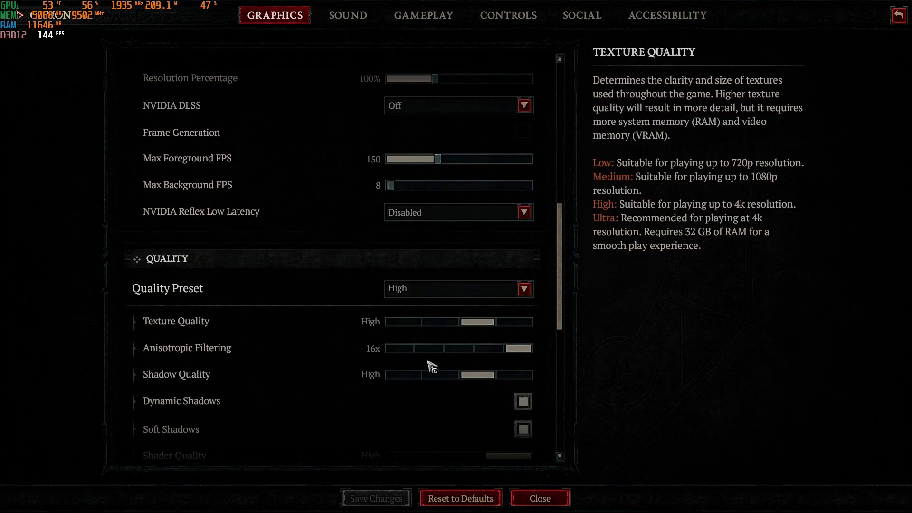
{"action": "scroll", "coordinate": [475, 343], "scroll_direction": "down", "scroll_amount": 1}
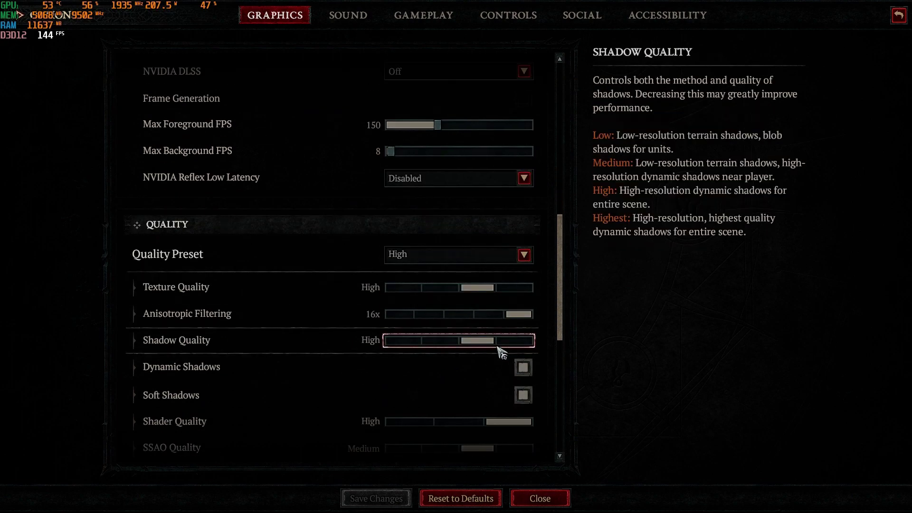
{"action": "scroll", "coordinate": [452, 332], "scroll_direction": "down", "scroll_amount": 1}
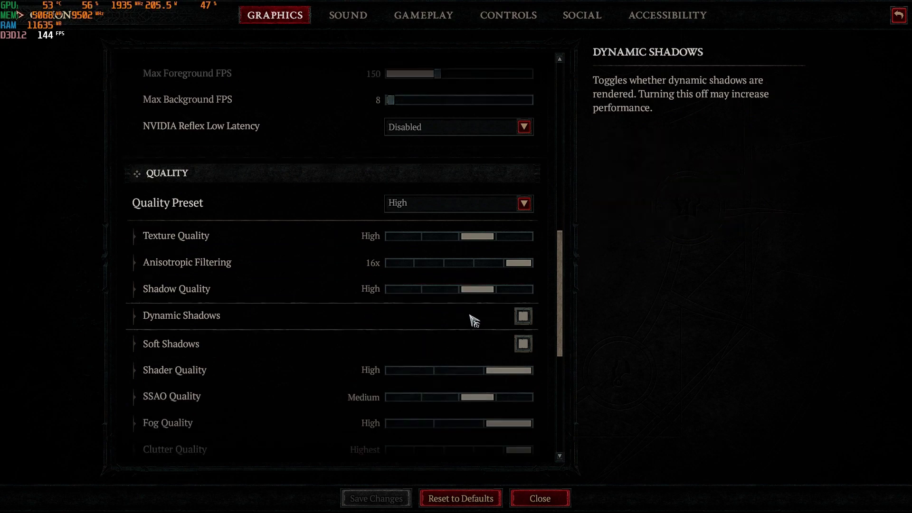
{"action": "scroll", "coordinate": [448, 285], "scroll_direction": "down", "scroll_amount": 3}
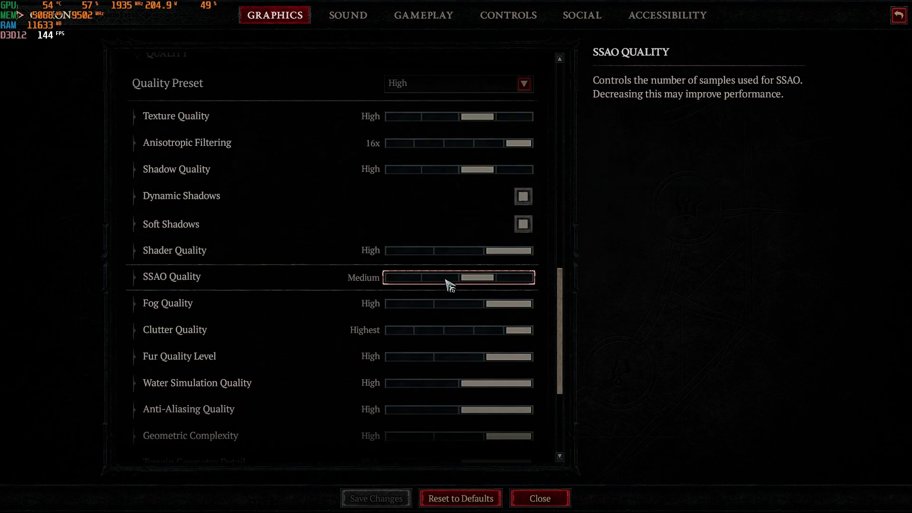
{"action": "scroll", "coordinate": [449, 285], "scroll_direction": "down", "scroll_amount": 1}
{"action": "scroll", "coordinate": [456, 281], "scroll_direction": "down", "scroll_amount": 3}
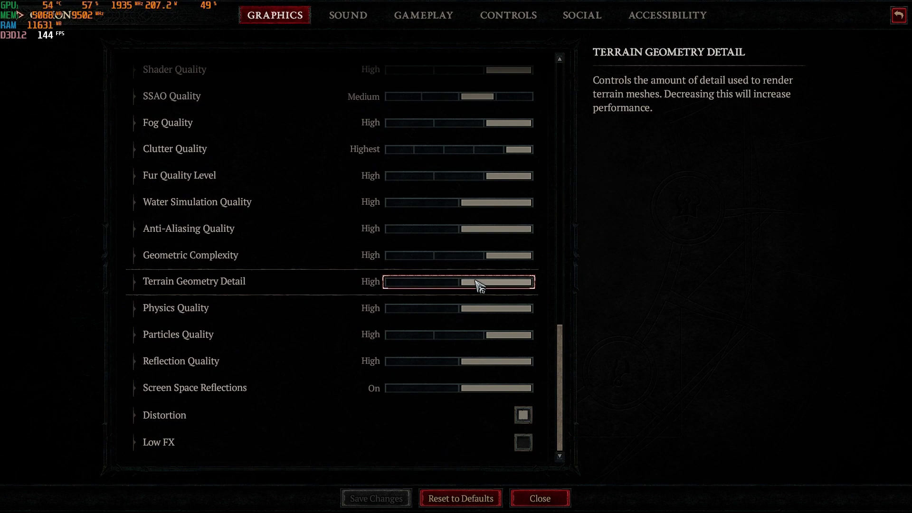
{"action": "scroll", "coordinate": [475, 285], "scroll_direction": "up", "scroll_amount": 5}
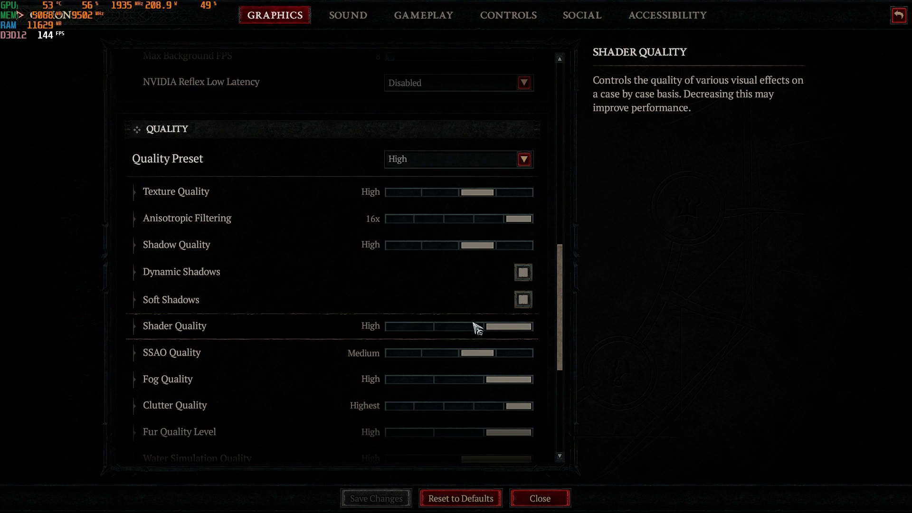
{"action": "scroll", "coordinate": [372, 319], "scroll_direction": "up", "scroll_amount": 5}
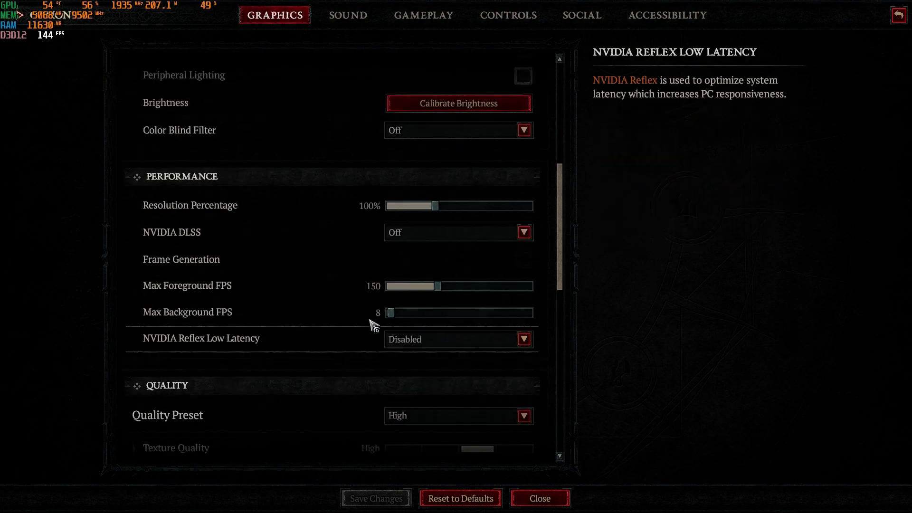
{"action": "scroll", "coordinate": [372, 323], "scroll_direction": "up", "scroll_amount": 1}
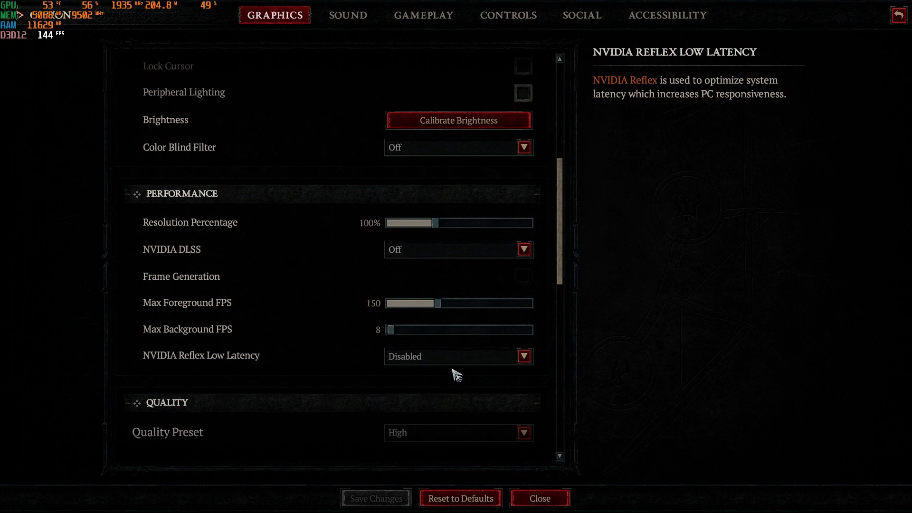
{"action": "scroll", "coordinate": [457, 371], "scroll_direction": "up", "scroll_amount": 4}
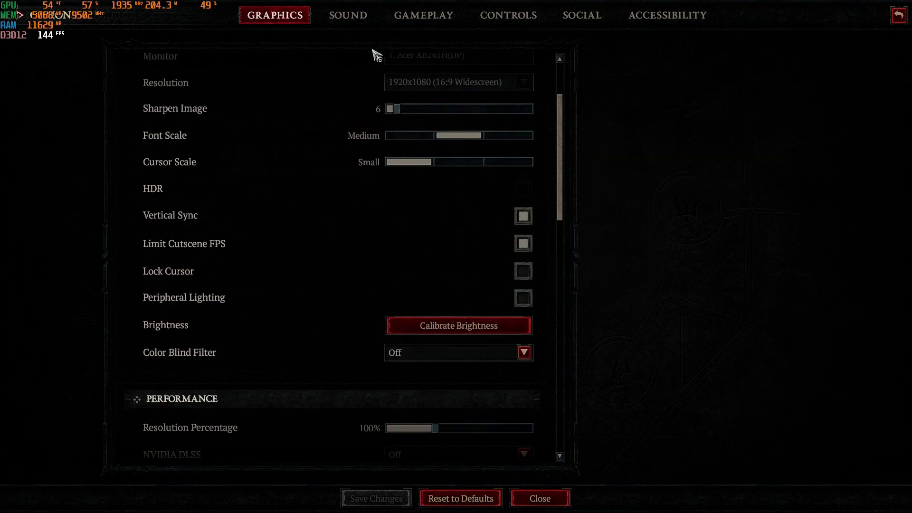
On the Sound tab, lower Master Volume from 100 to about 41.
{"action": "left_click", "coordinate": [348, 15]}
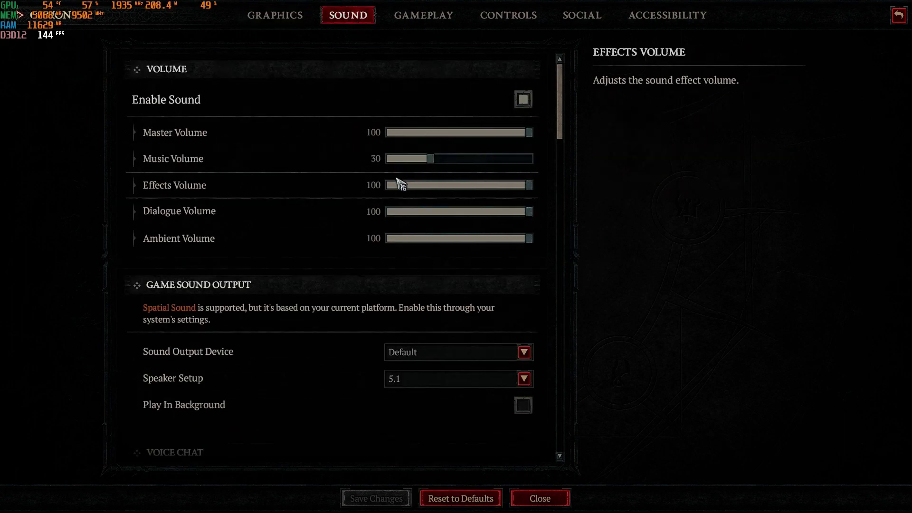
{"action": "left_click", "coordinate": [449, 133]}
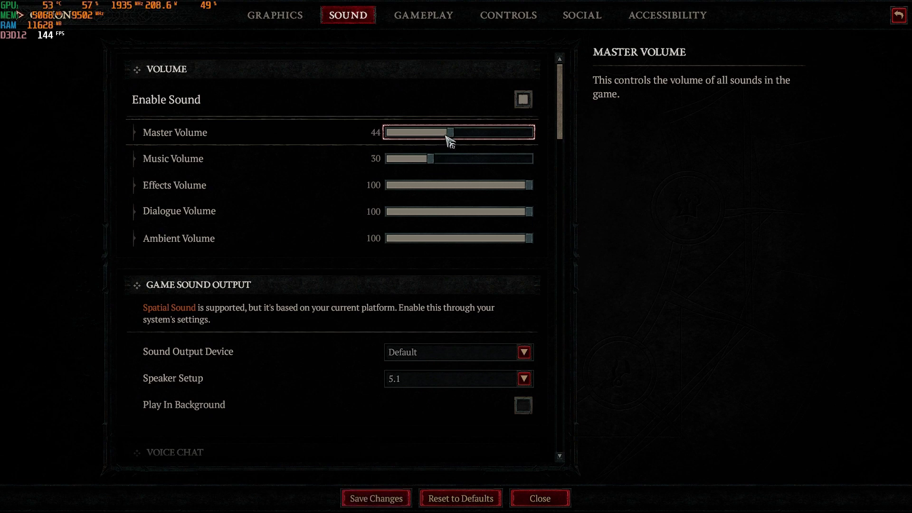
{"action": "key", "text": "Left"}
{"action": "key", "text": "Left"}
{"action": "key", "text": "Left"}
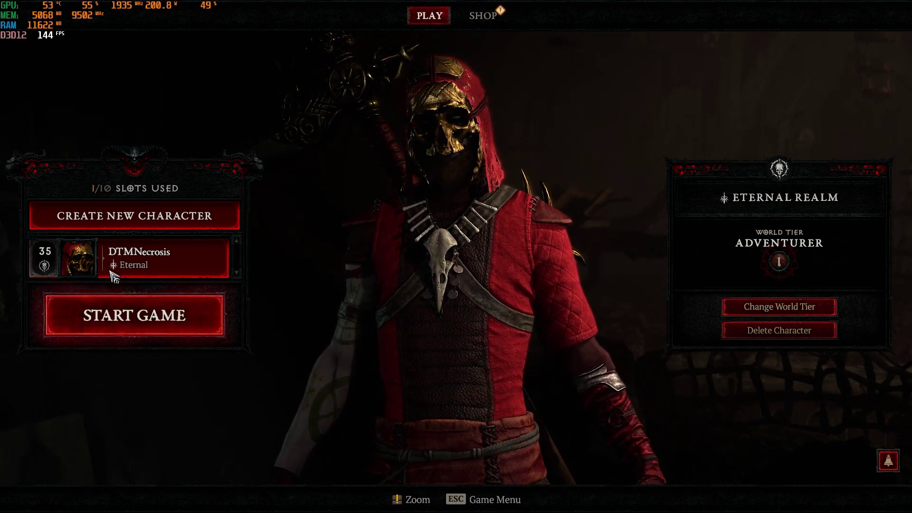
Start the game with the level 35 character and load into snowy Kyovashad.
{"action": "left_click", "coordinate": [145, 314]}
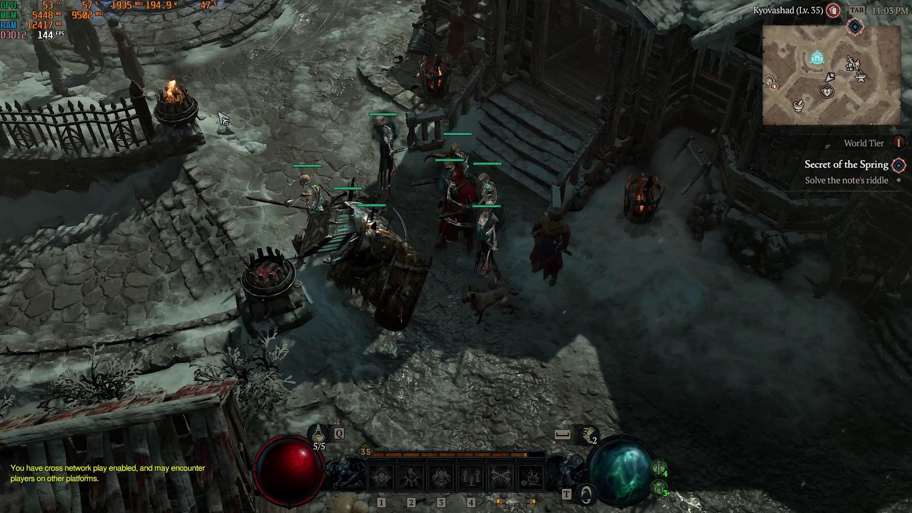
Walk the character through the snowy town toward blacksmith Zivek.
{"action": "left_click", "coordinate": [274, 87]}
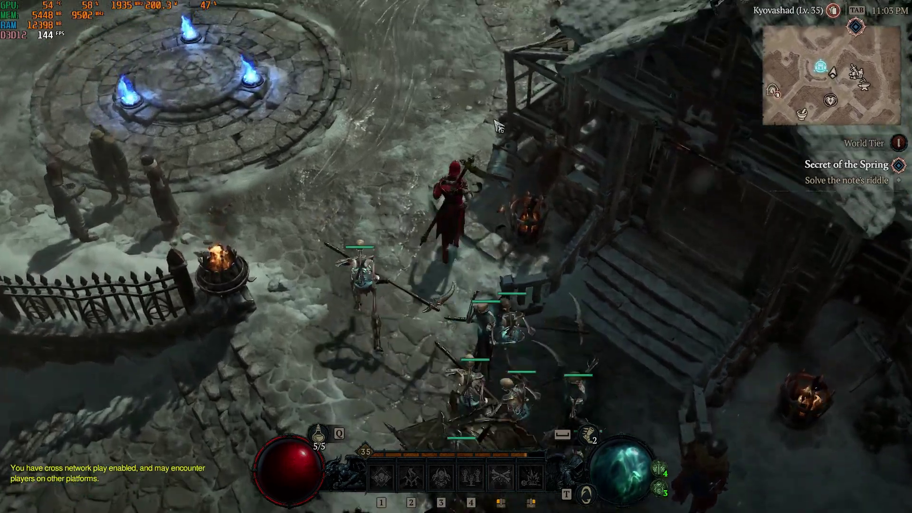
{"action": "left_click", "coordinate": [499, 126]}
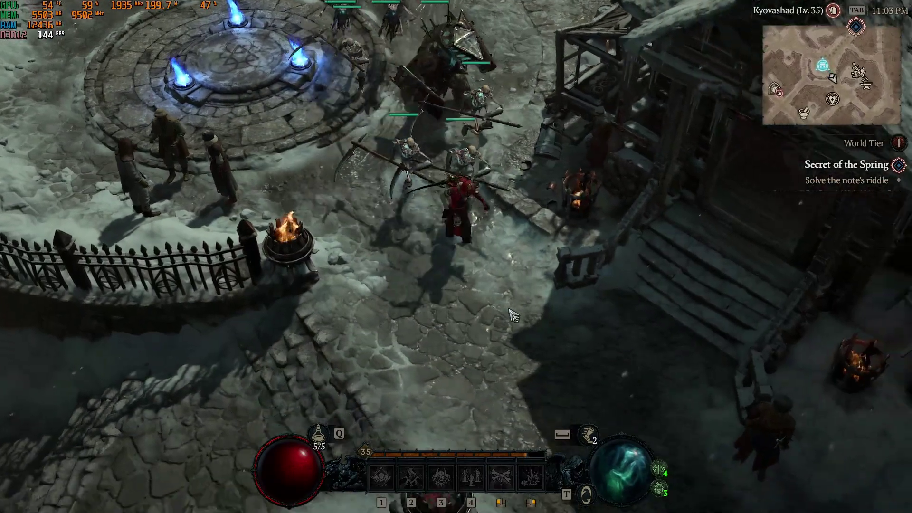
{"action": "left_click_drag", "start_coordinate": [512, 314], "coordinate": [527, 180]}
Visit blacksmith Zivek's Salvage window and the weapons vendor's shop, then close both.
{"action": "left_click", "coordinate": [525, 183]}
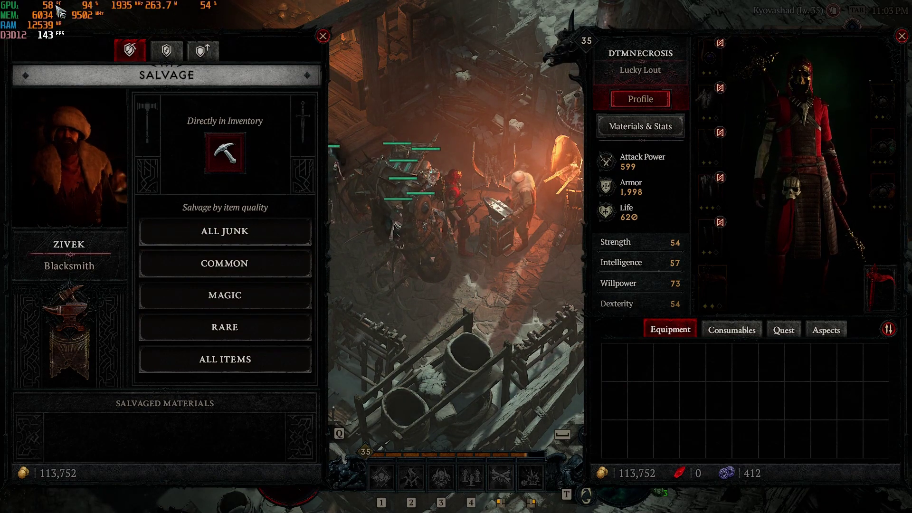
{"action": "left_click", "coordinate": [342, 257]}
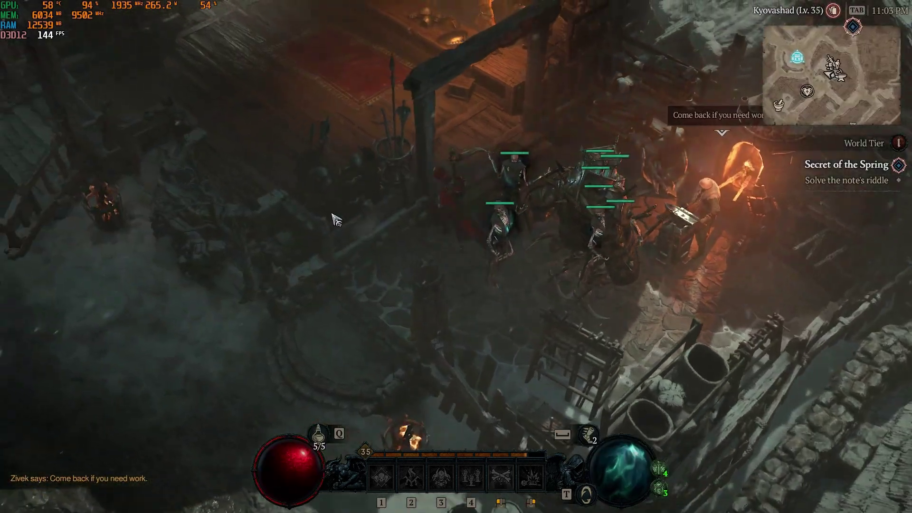
{"action": "left_click_drag", "start_coordinate": [336, 219], "coordinate": [440, 187]}
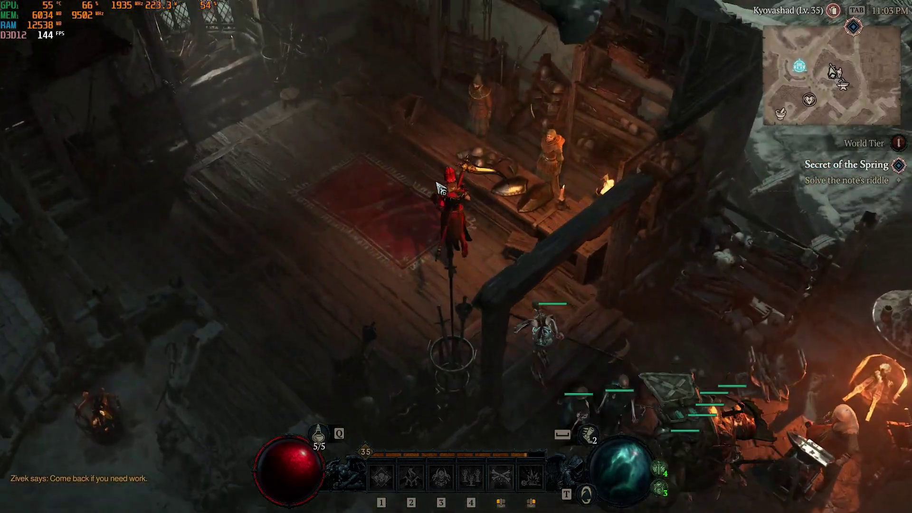
{"action": "left_click", "coordinate": [479, 114]}
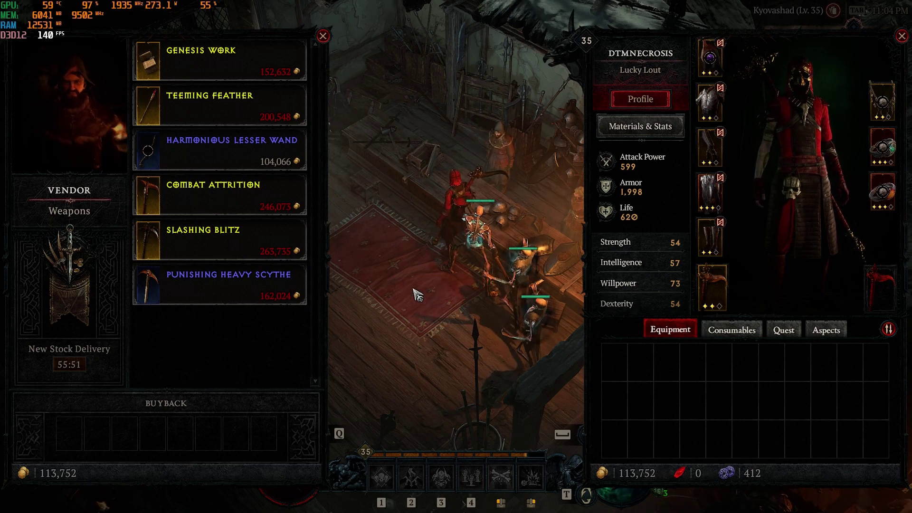
{"action": "key", "text": "Escape"}
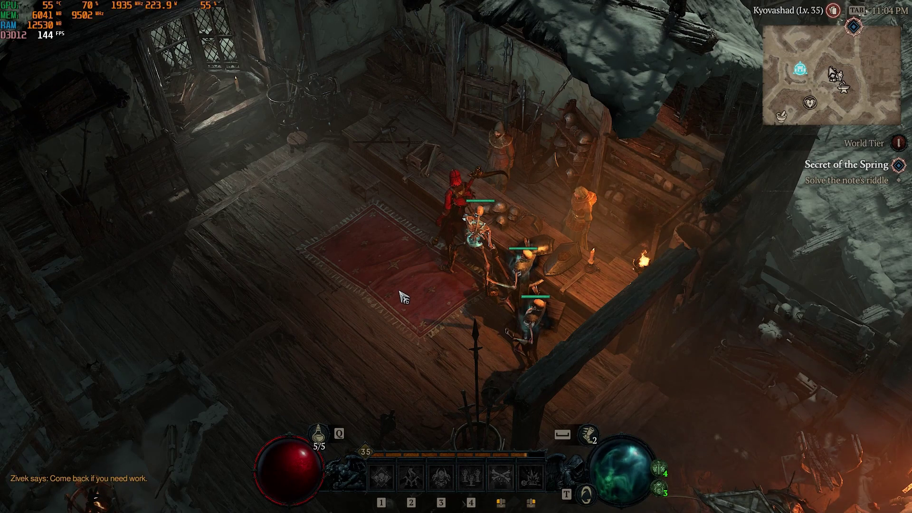
Check the character's Materials & Stats panel, then walk out onto the snowy square.
{"action": "key", "text": "c"}
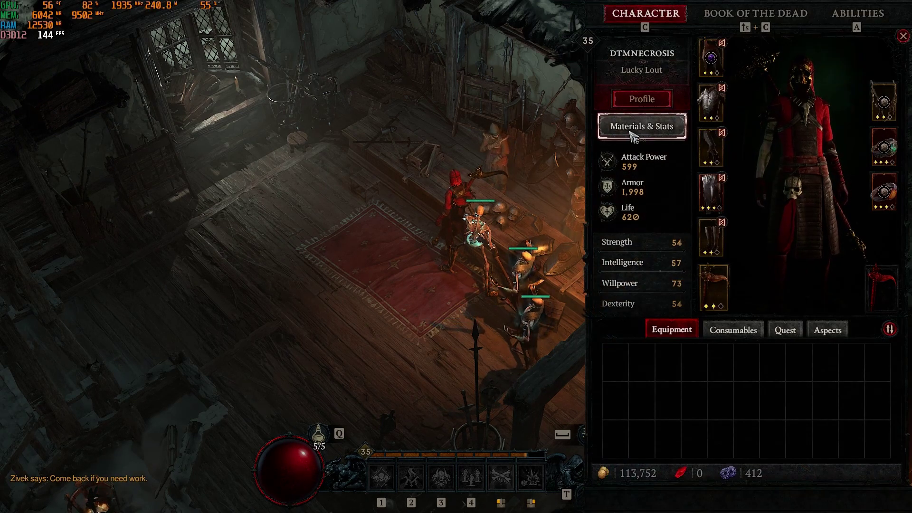
{"action": "left_click", "coordinate": [641, 126]}
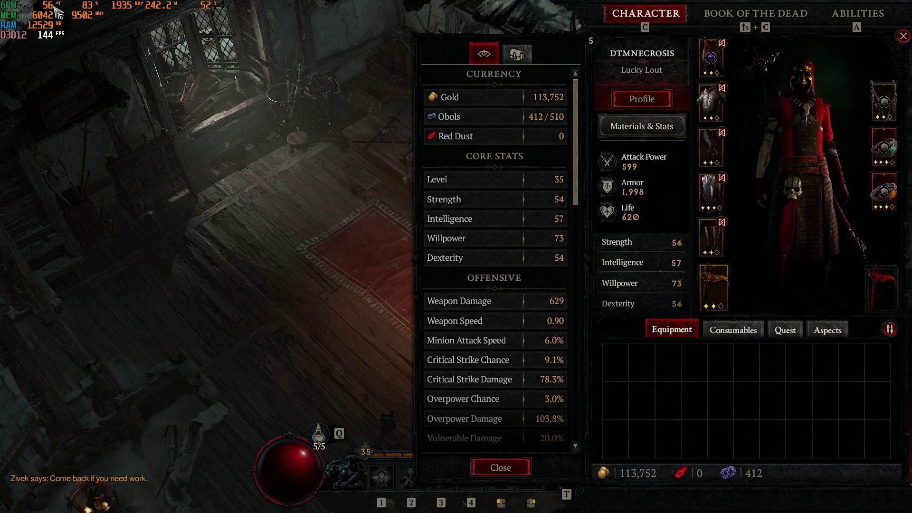
{"action": "mouse_move", "coordinate": [553, 190]}
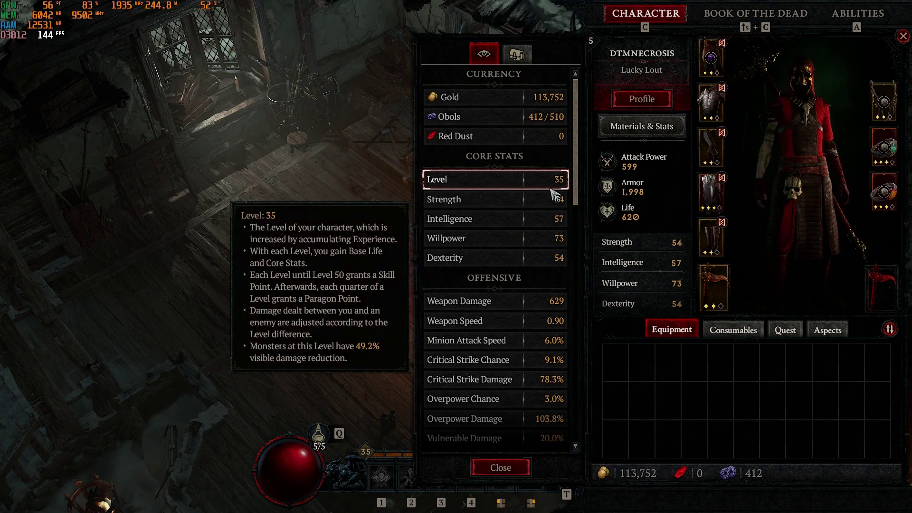
{"action": "key", "text": "Escape"}
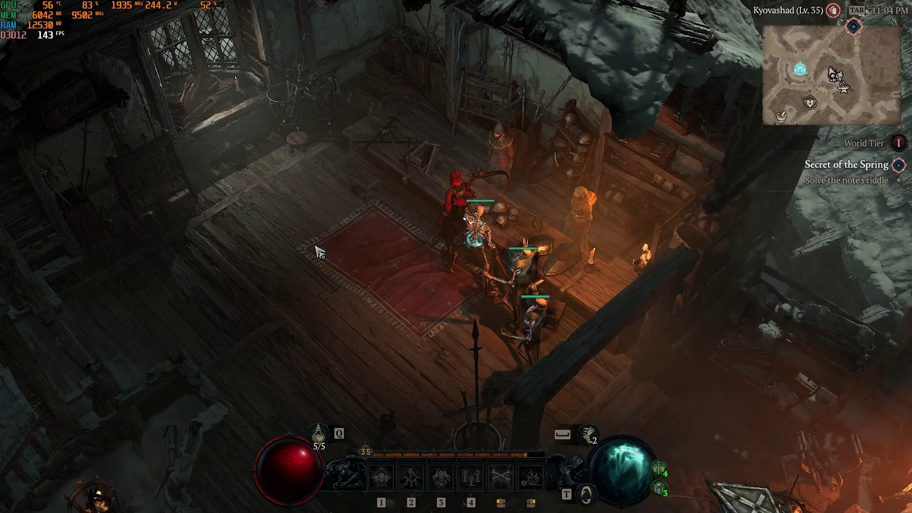
{"action": "left_click", "coordinate": [315, 250]}
{"action": "left_click_drag", "start_coordinate": [270, 346], "coordinate": [421, 199]}
{"action": "key", "text": "Tab"}
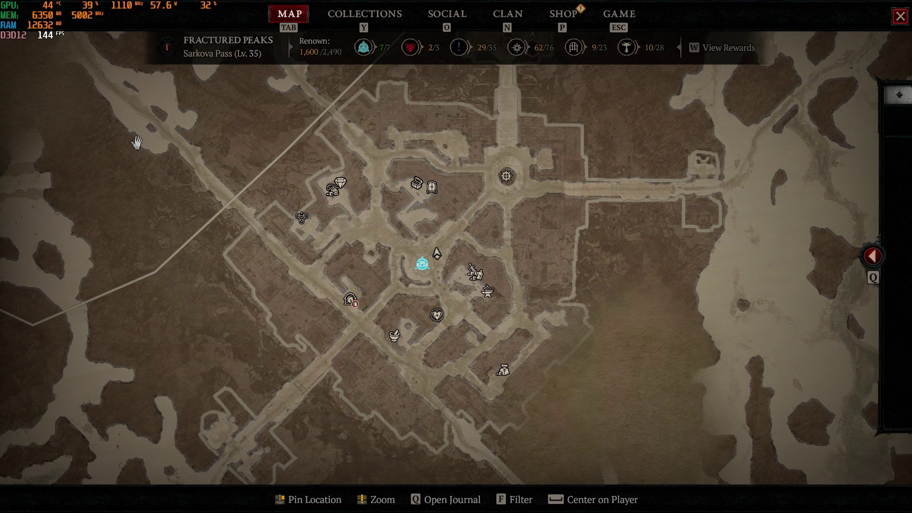
Close the map, walk through town, and bring up the Character panel (Attack Power 599, Armor 1,998).
{"action": "key", "text": "Tab"}
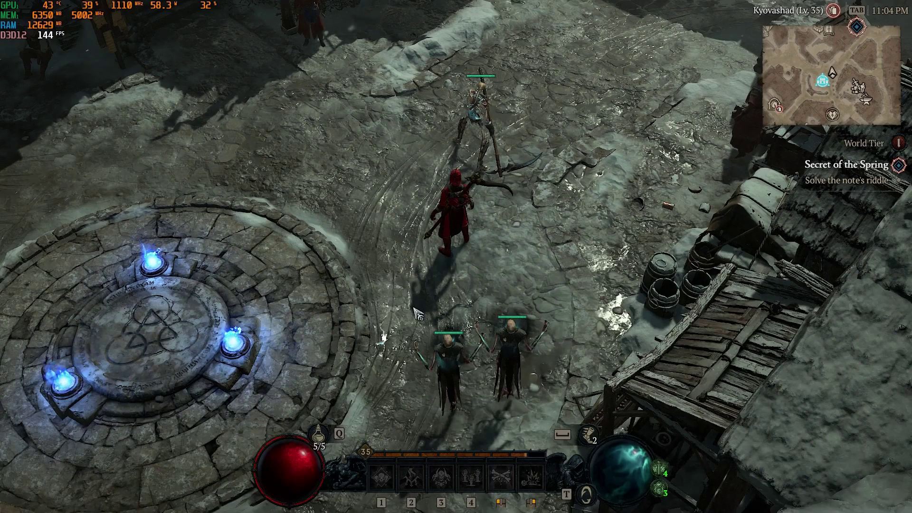
{"action": "left_click", "coordinate": [617, 119]}
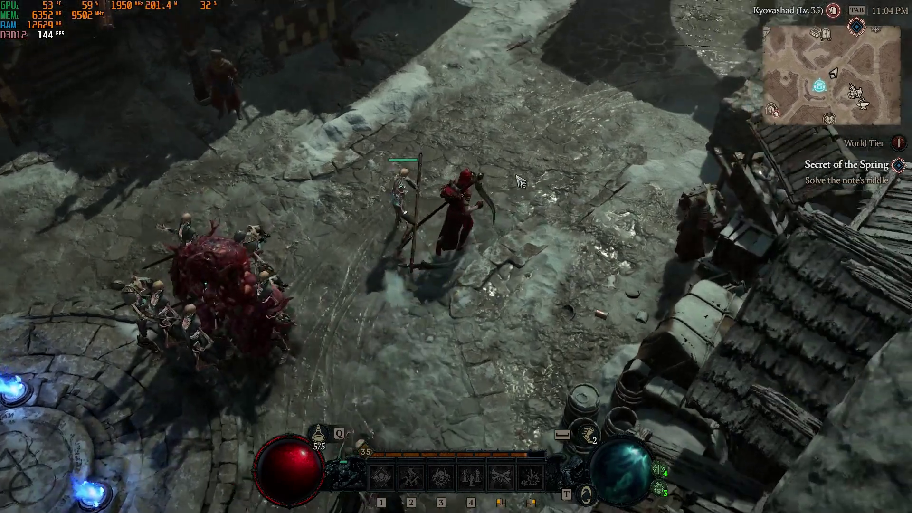
{"action": "left_click", "coordinate": [440, 261]}
{"action": "left_click", "coordinate": [541, 187]}
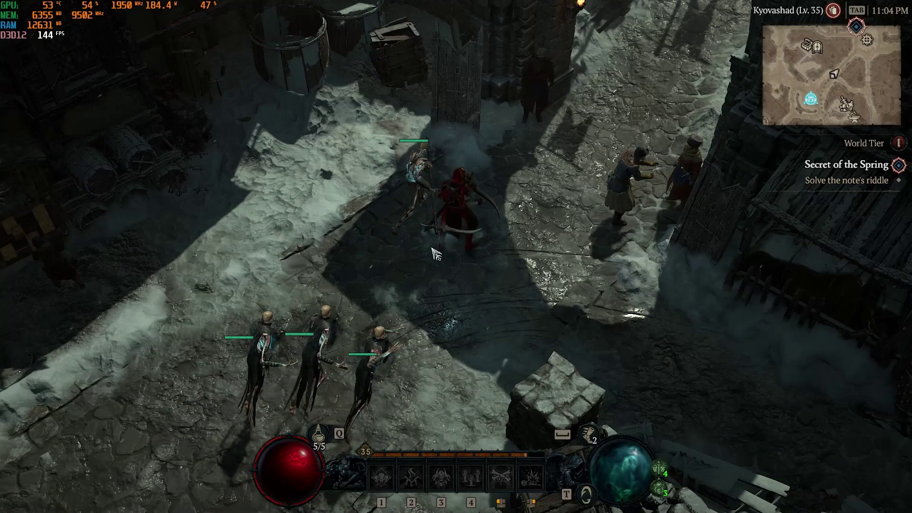
{"action": "left_click", "coordinate": [395, 289]}
{"action": "left_click_drag", "start_coordinate": [396, 289], "coordinate": [396, 290]}
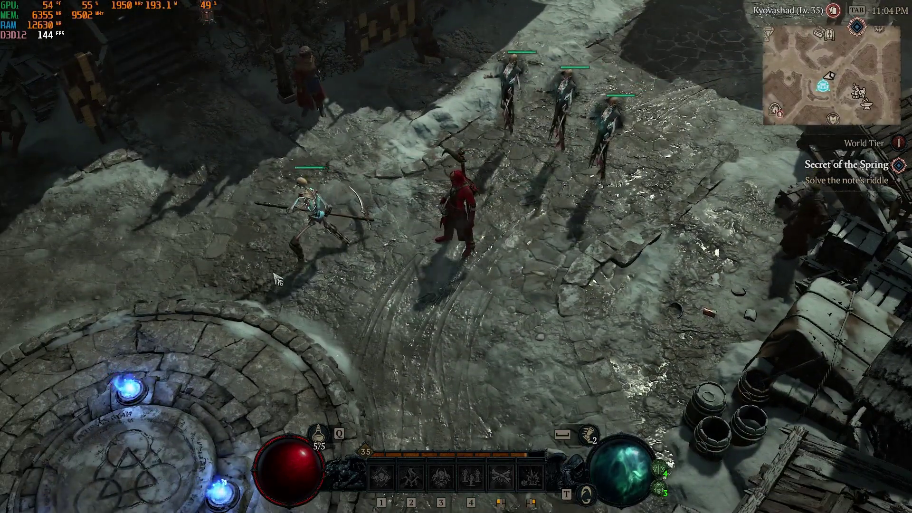
{"action": "key", "text": "c"}
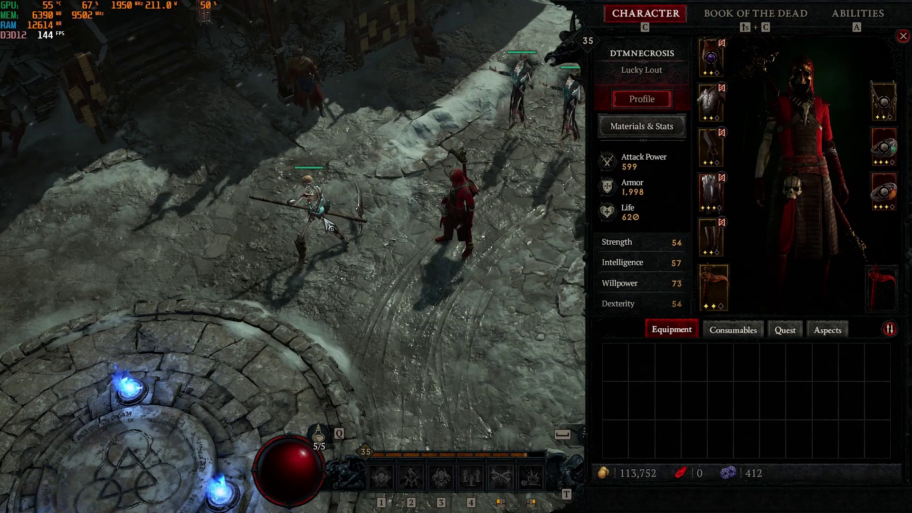
Close the Character panel and walk across the plaza up the stairs into the wooden house.
{"action": "left_click", "coordinate": [438, 325]}
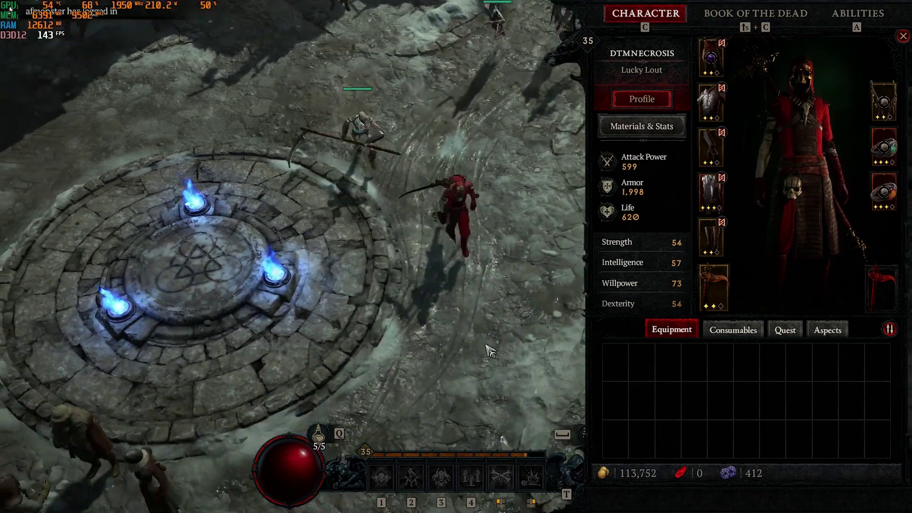
{"action": "key", "text": "c"}
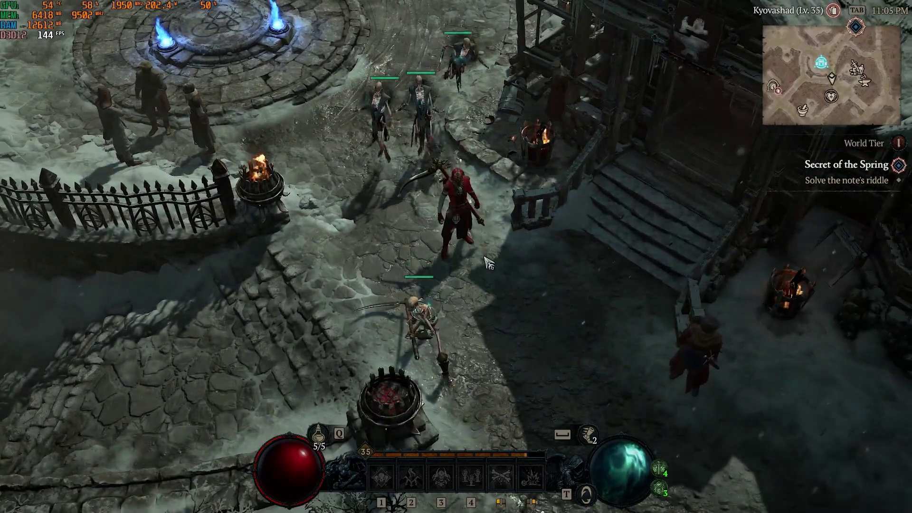
{"action": "left_click", "coordinate": [418, 180]}
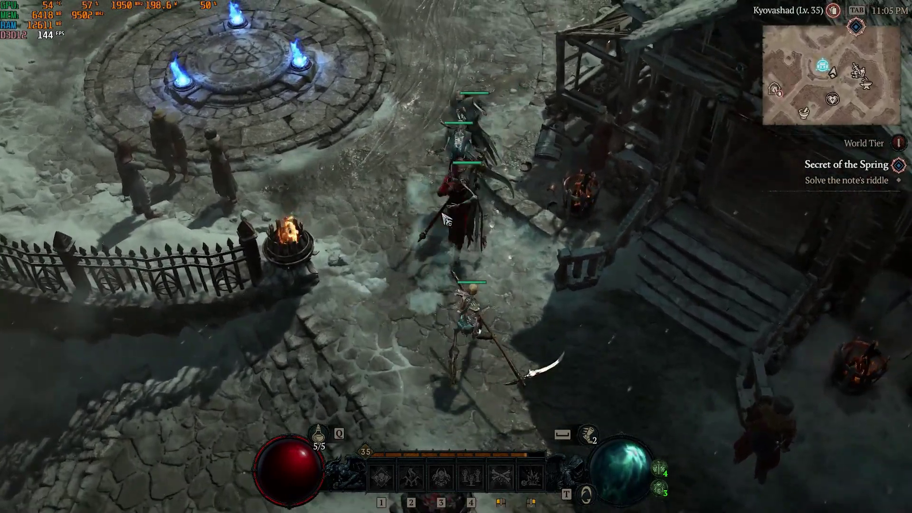
{"action": "left_click", "coordinate": [496, 192]}
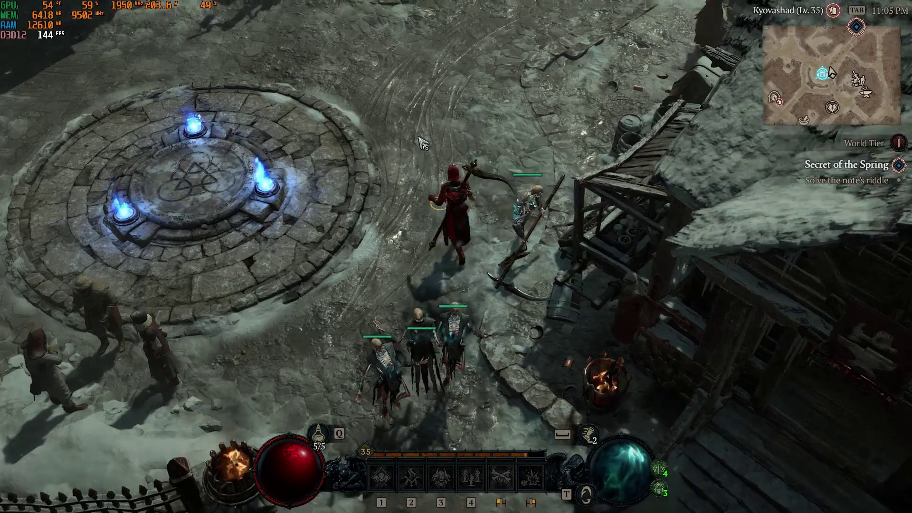
{"action": "left_click", "coordinate": [380, 156]}
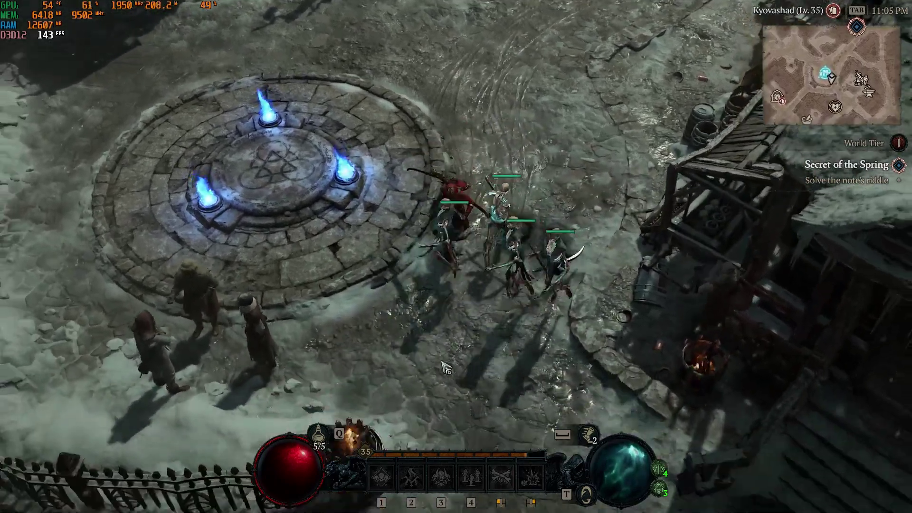
{"action": "left_click", "coordinate": [446, 367]}
{"action": "left_click", "coordinate": [489, 167]}
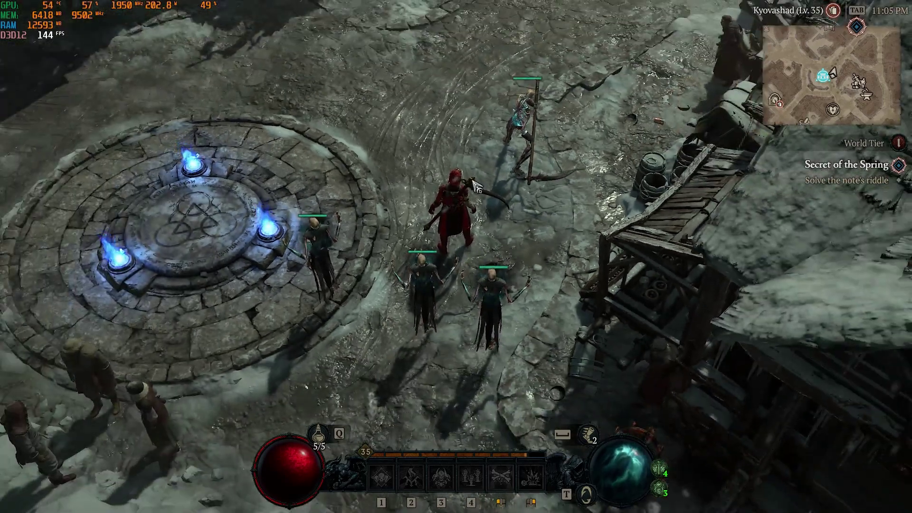
{"action": "left_click", "coordinate": [476, 187]}
{"action": "left_click", "coordinate": [387, 145]}
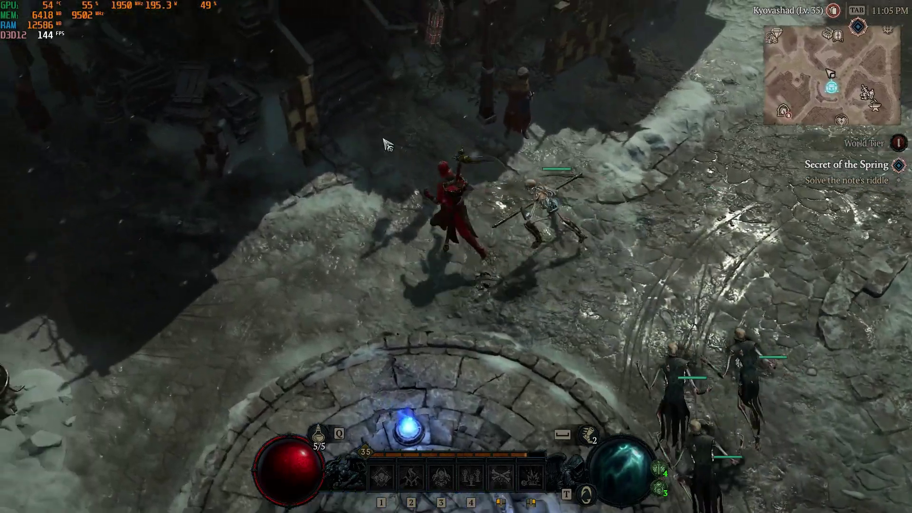
{"action": "left_click_drag", "start_coordinate": [384, 139], "coordinate": [467, 267]}
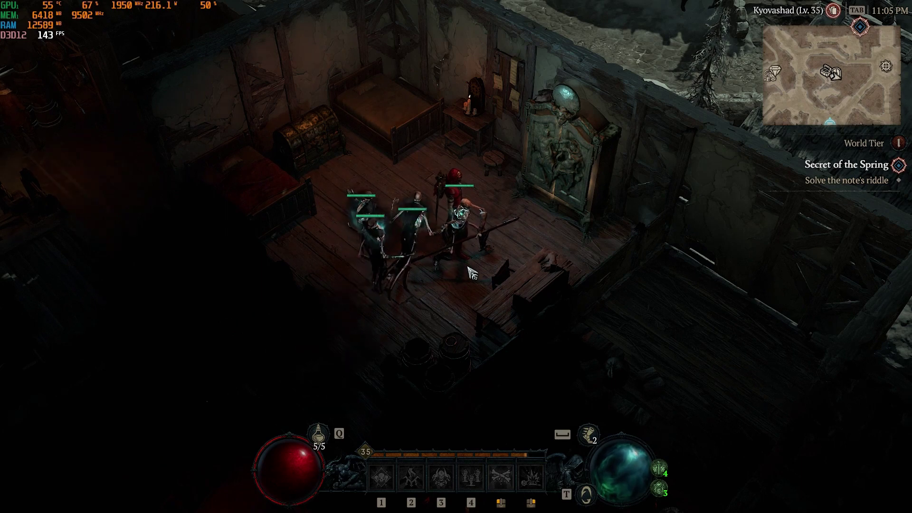
{"action": "key", "text": "Escape"}
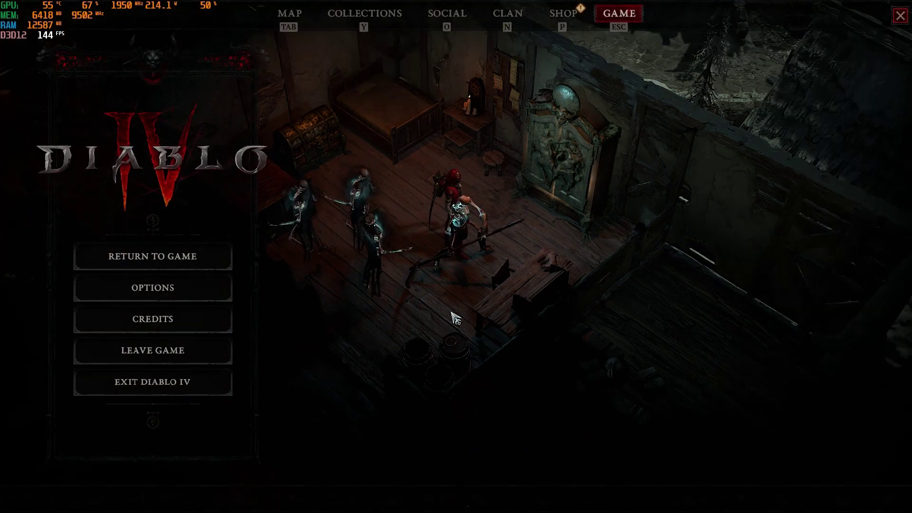
{"action": "left_click", "coordinate": [152, 287]}
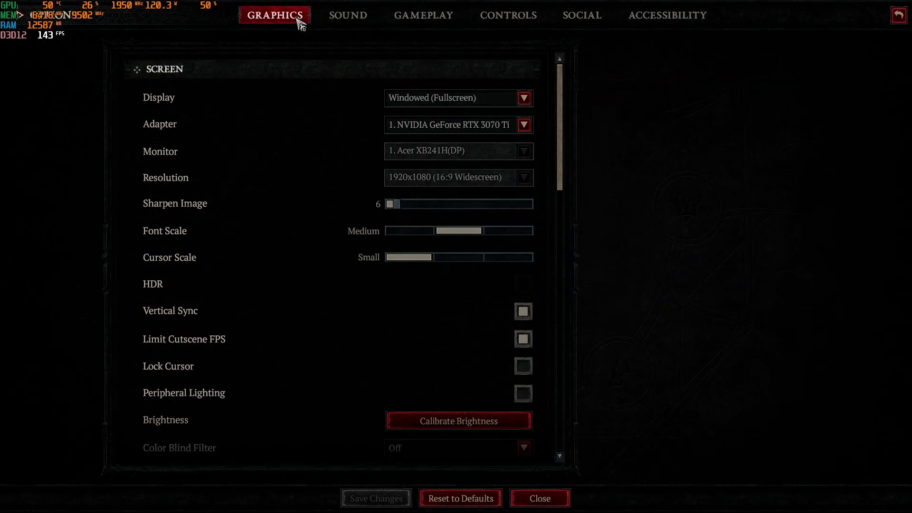
{"action": "scroll", "coordinate": [491, 402], "scroll_direction": "down", "scroll_amount": 1}
{"action": "scroll", "coordinate": [491, 402], "scroll_direction": "down", "scroll_amount": 4}
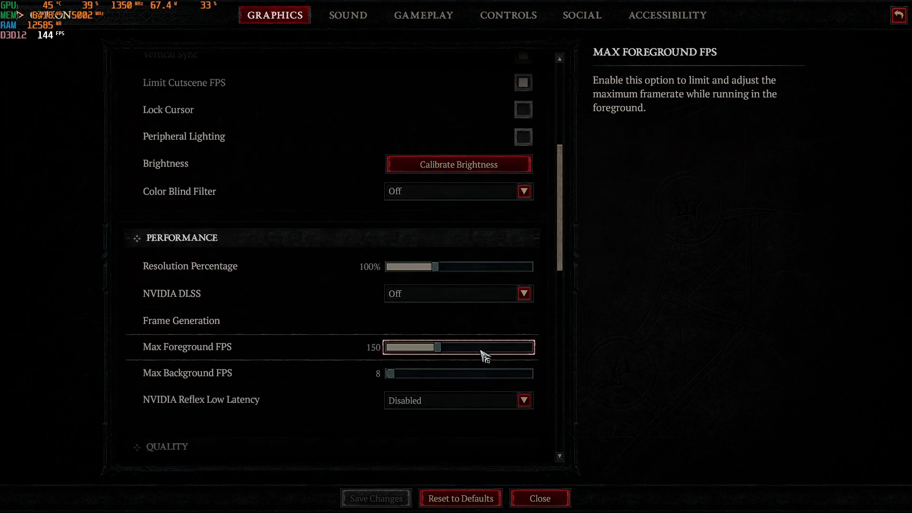
{"action": "scroll", "coordinate": [484, 365], "scroll_direction": "down", "scroll_amount": 2}
{"action": "left_click", "coordinate": [490, 389]}
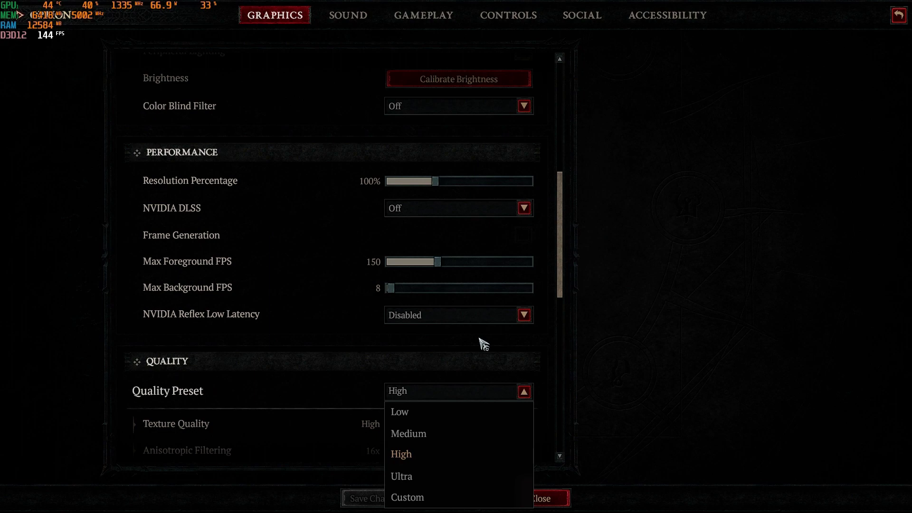
{"action": "left_click", "coordinate": [466, 351]}
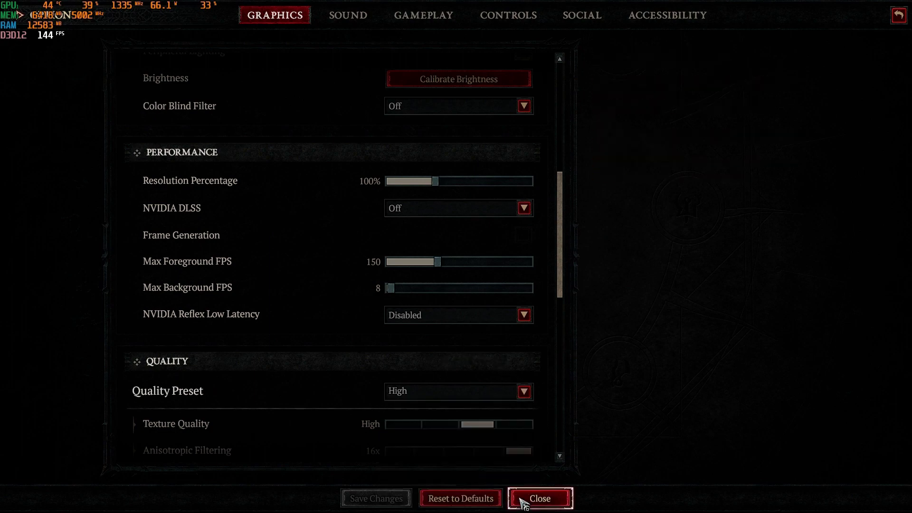
{"action": "left_click", "coordinate": [537, 500]}
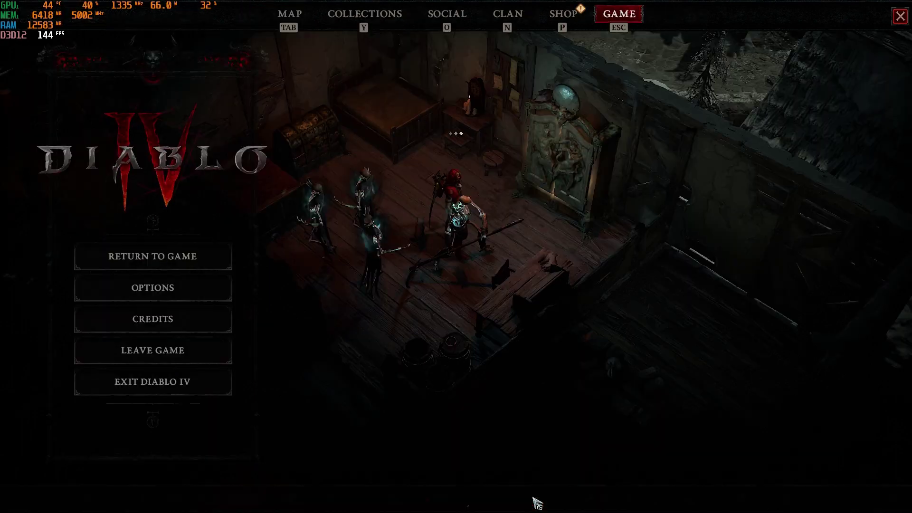
{"action": "key", "text": "Escape"}
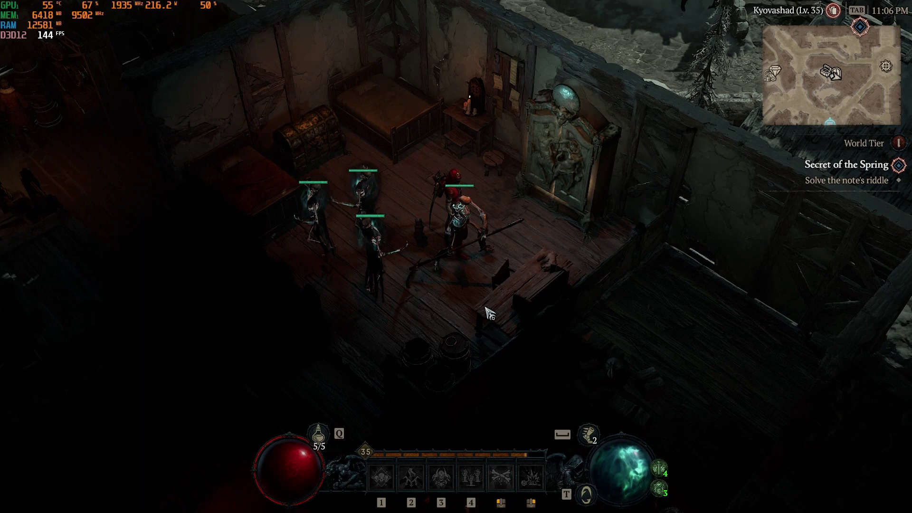
Step inside the room and bring up the game menu to leave the game.
{"action": "left_click", "coordinate": [488, 313]}
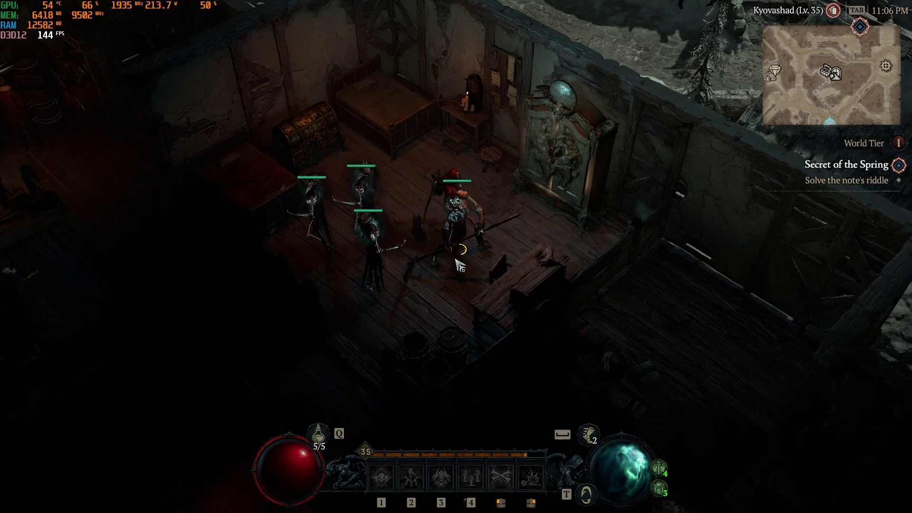
{"action": "key", "text": "Escape"}
{"action": "key", "text": "Escape"}
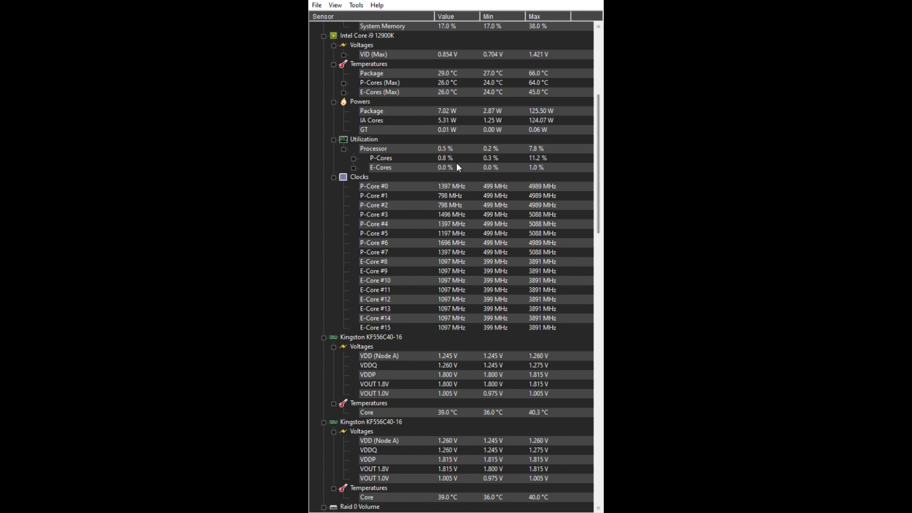
Scroll HWMonitor to the RTX 3070 Ti group, showing GPU memory at 42.0 °C.
{"action": "scroll", "coordinate": [492, 216], "scroll_direction": "down", "scroll_amount": 16}
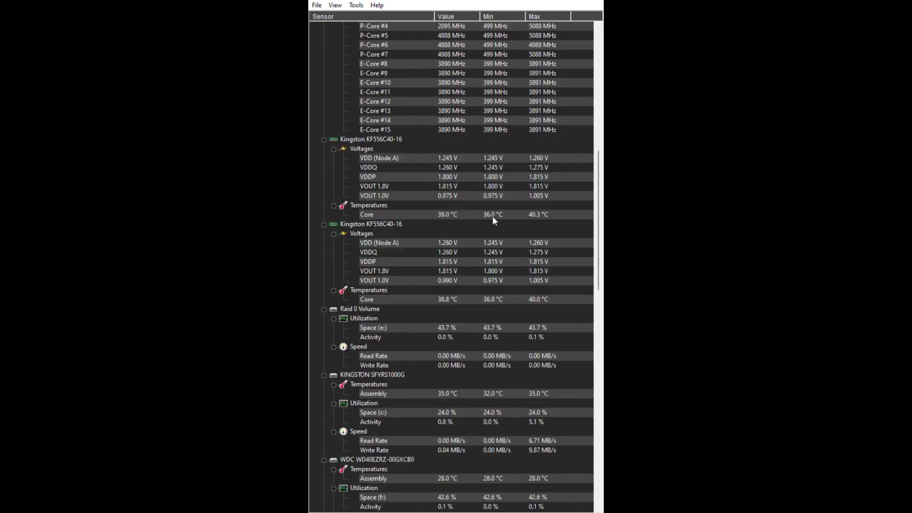
{"action": "scroll", "coordinate": [410, 259], "scroll_direction": "down", "scroll_amount": 18}
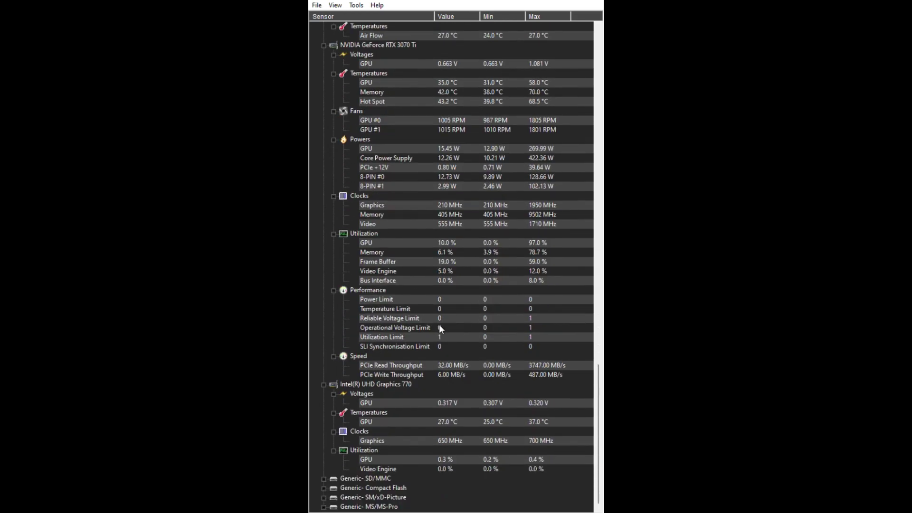
{"action": "scroll", "coordinate": [439, 324], "scroll_direction": "up", "scroll_amount": 3}
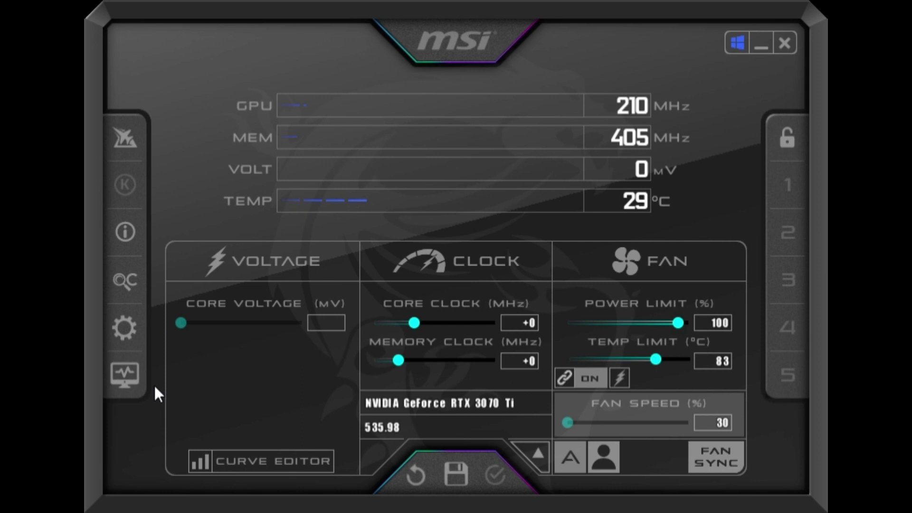
{"action": "left_click", "coordinate": [124, 327]}
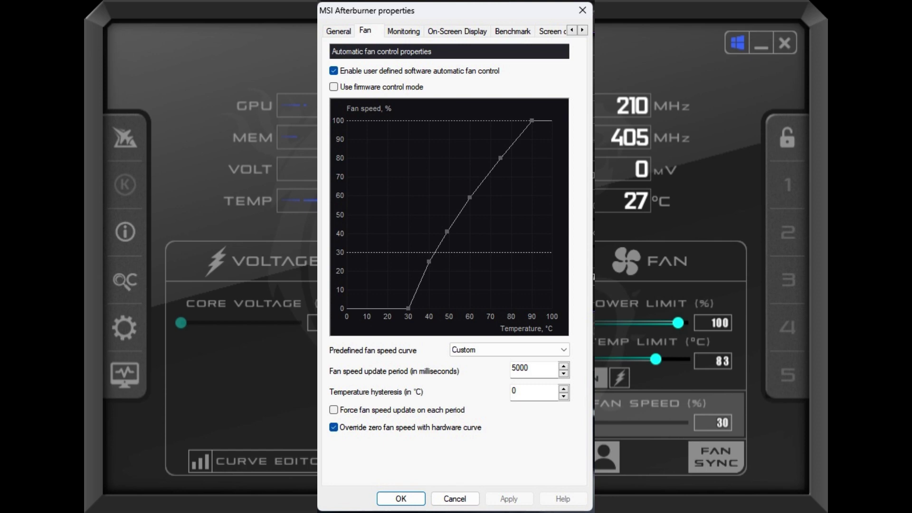
Close Afterburner's properties window without changing any settings.
{"action": "key", "text": "Escape"}
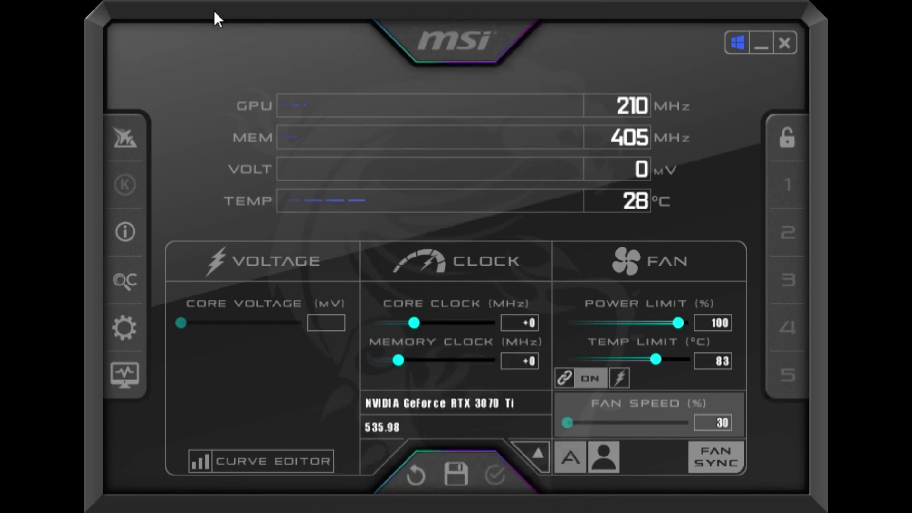